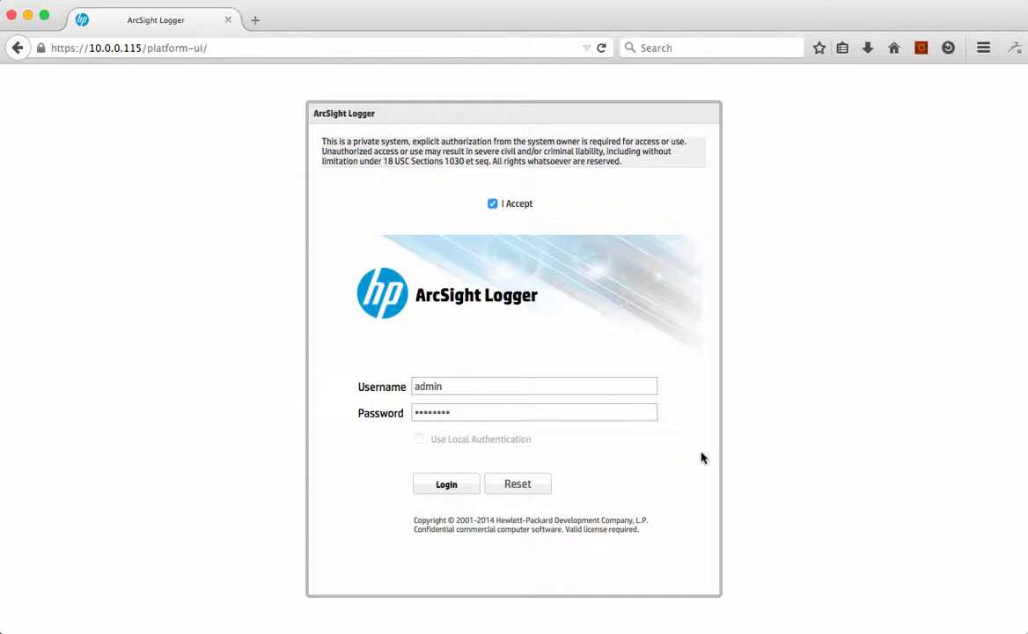
- Log in to the logger and enable the Mail Logs file receiver
click(436, 483)
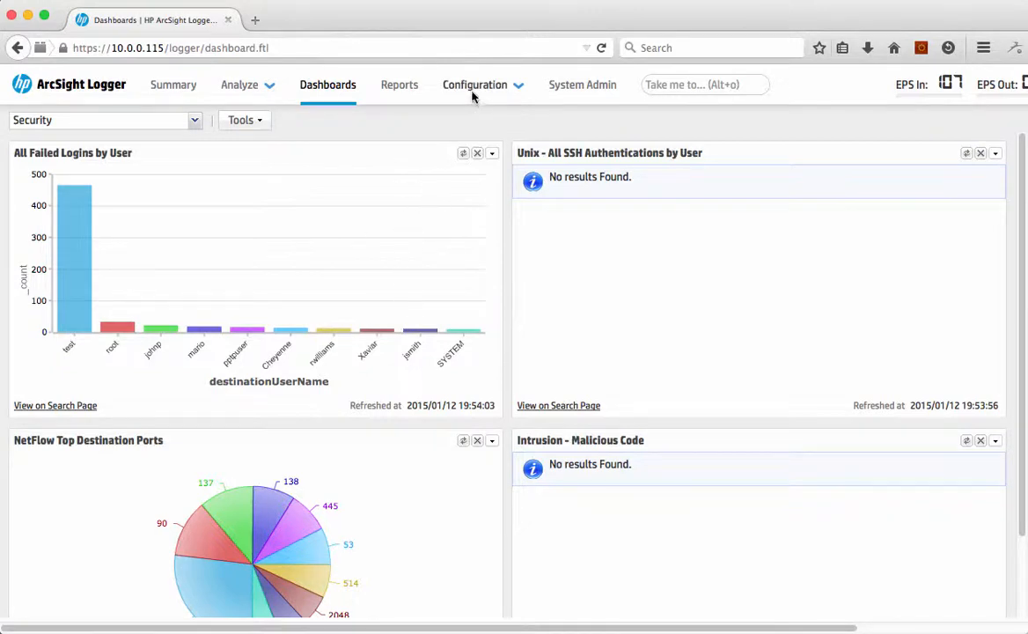
mouse_move(476, 88)
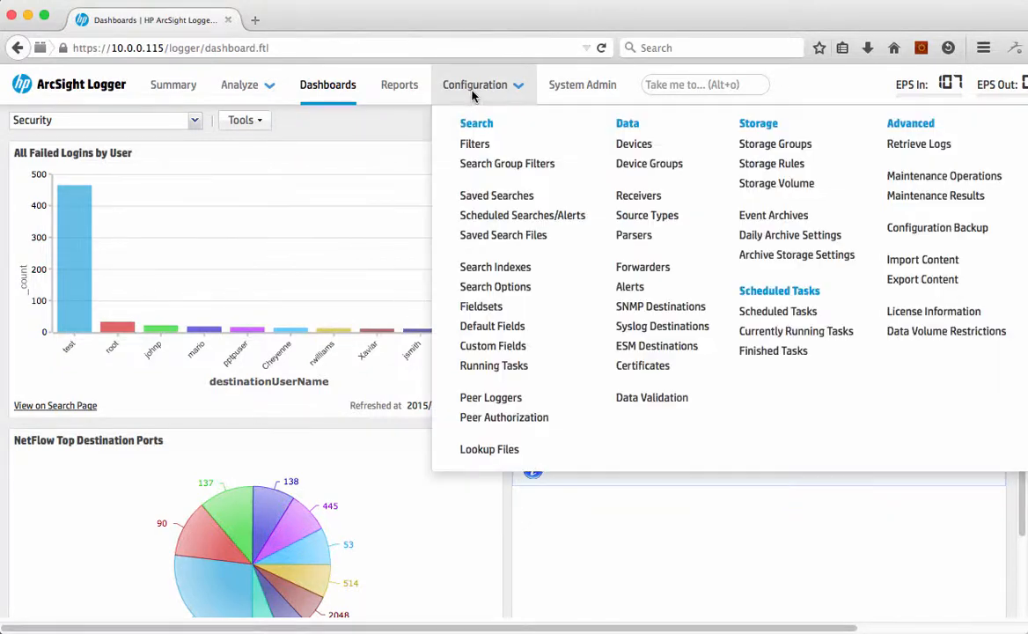
click(631, 197)
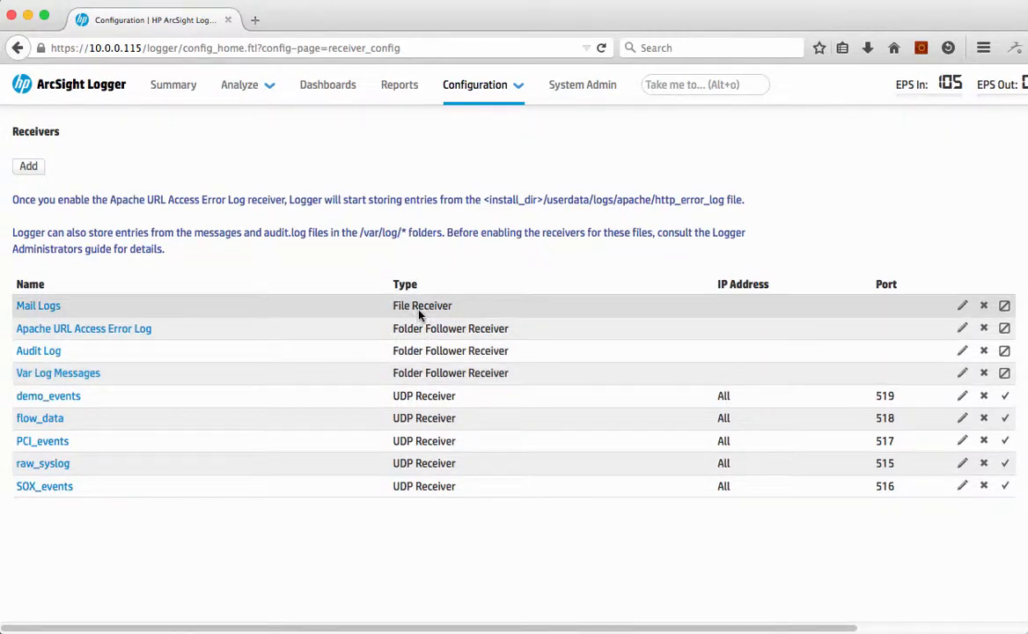
click(1005, 308)
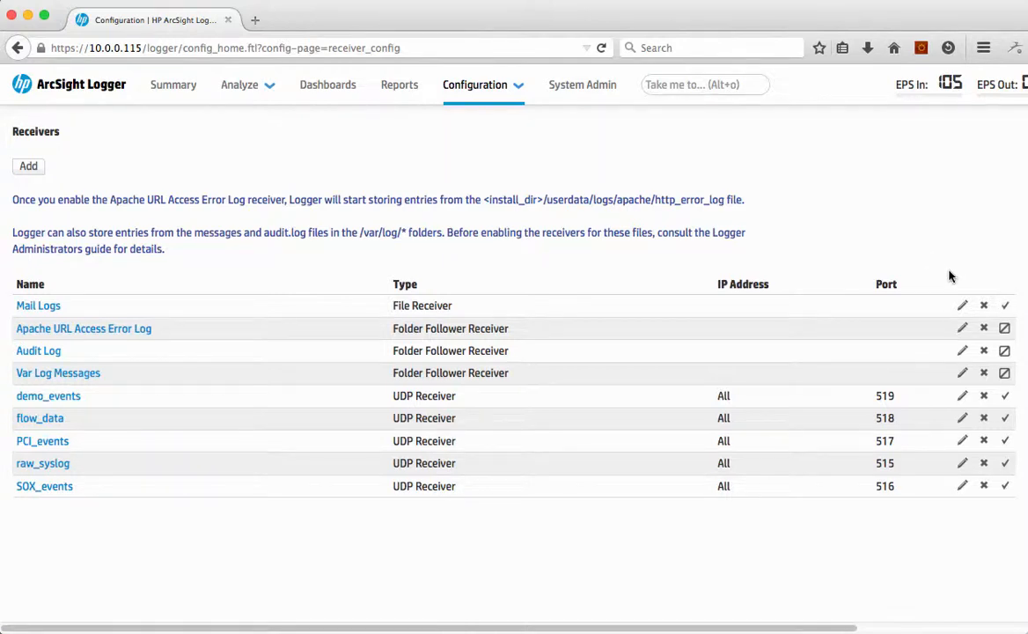
- Review the Mail Logs receiver's settings and available source types, leaving without saving changes
click(963, 305)
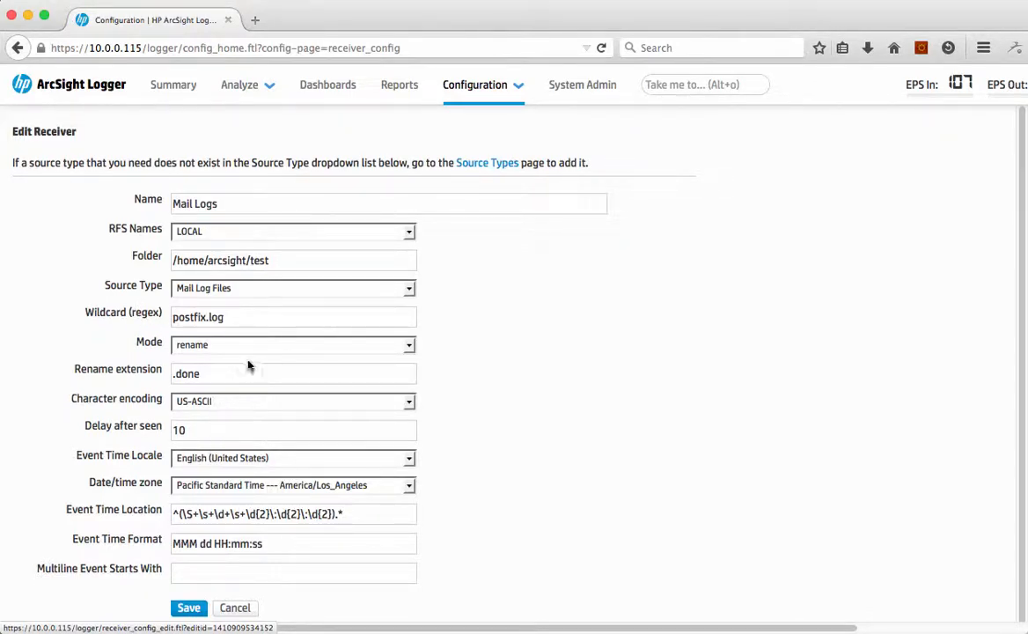
click(329, 289)
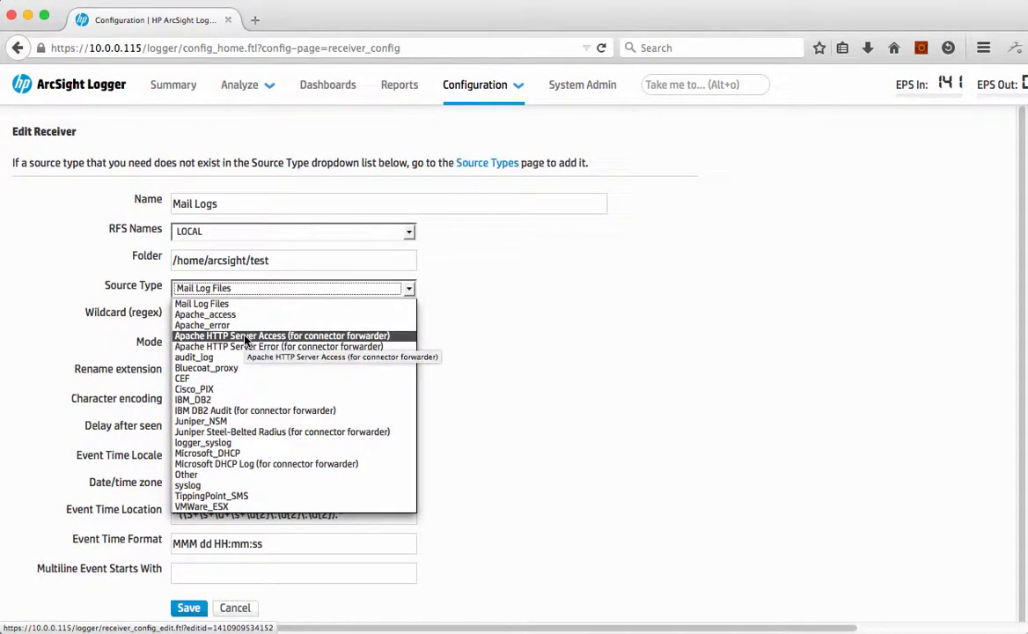
click(480, 294)
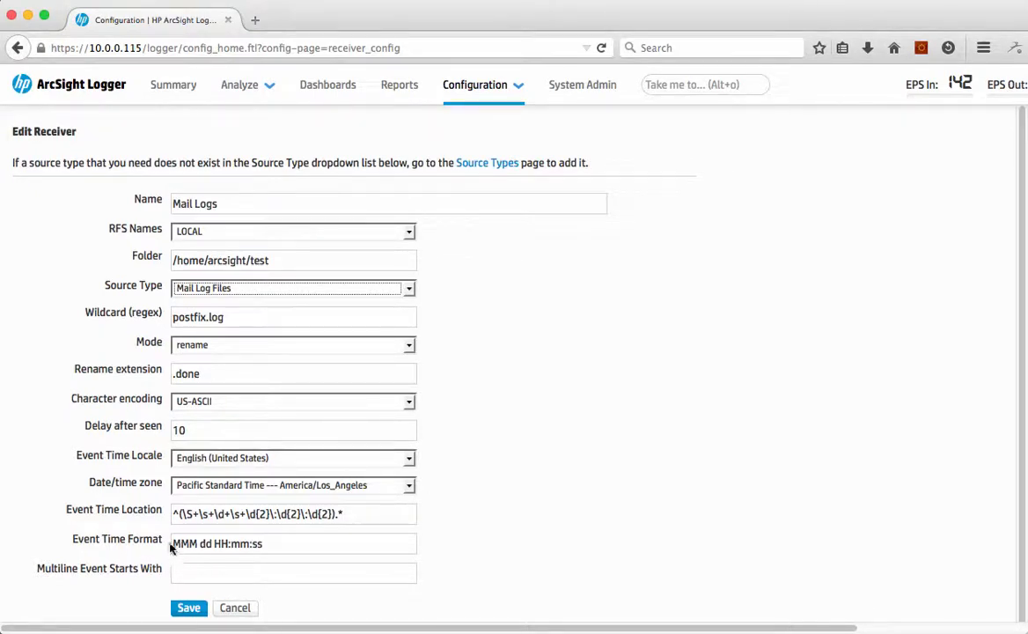
click(236, 607)
click(551, 299)
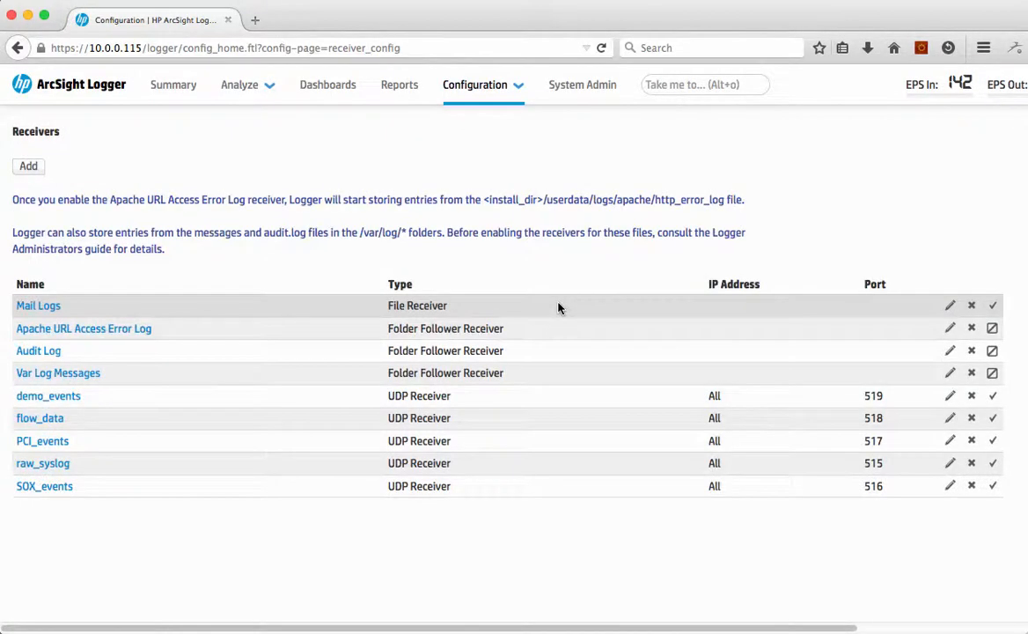
- Review the configured parsers and their definitions, including Mail_Log_Files
click(490, 85)
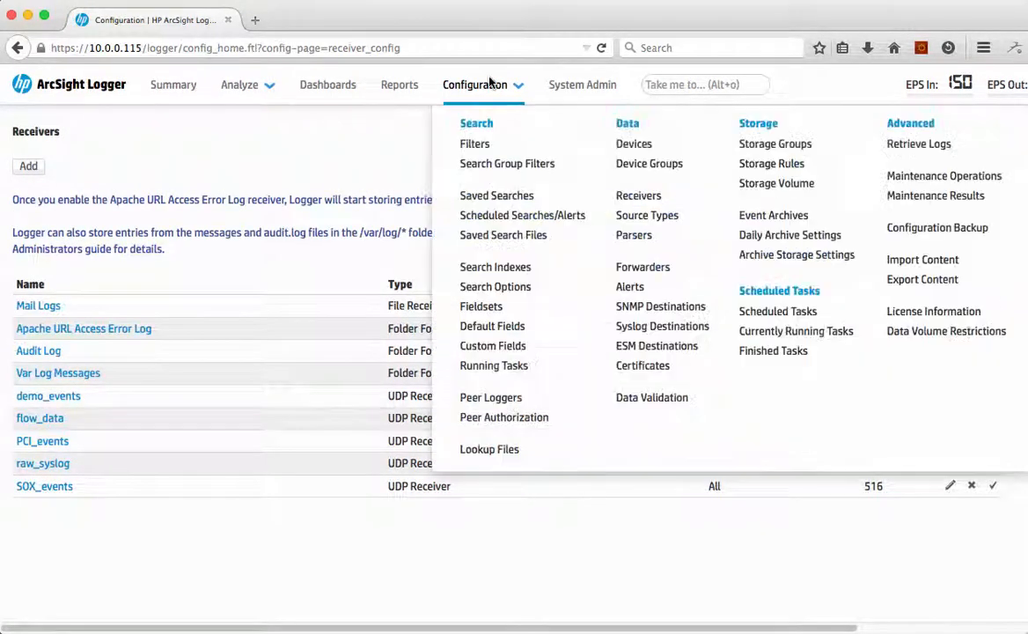
click(614, 236)
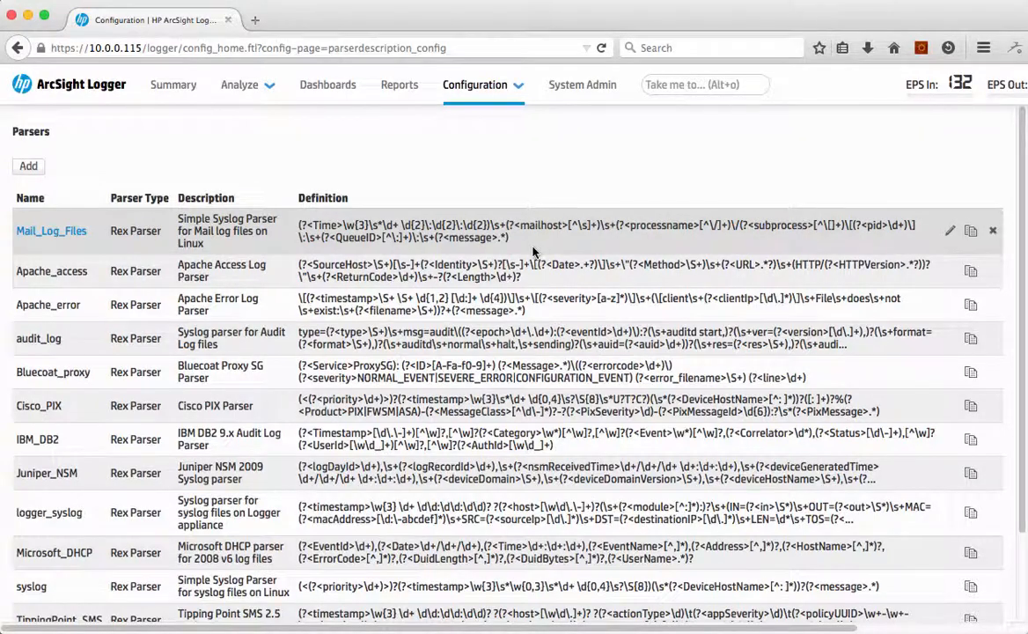
scroll(532, 252, down, 3)
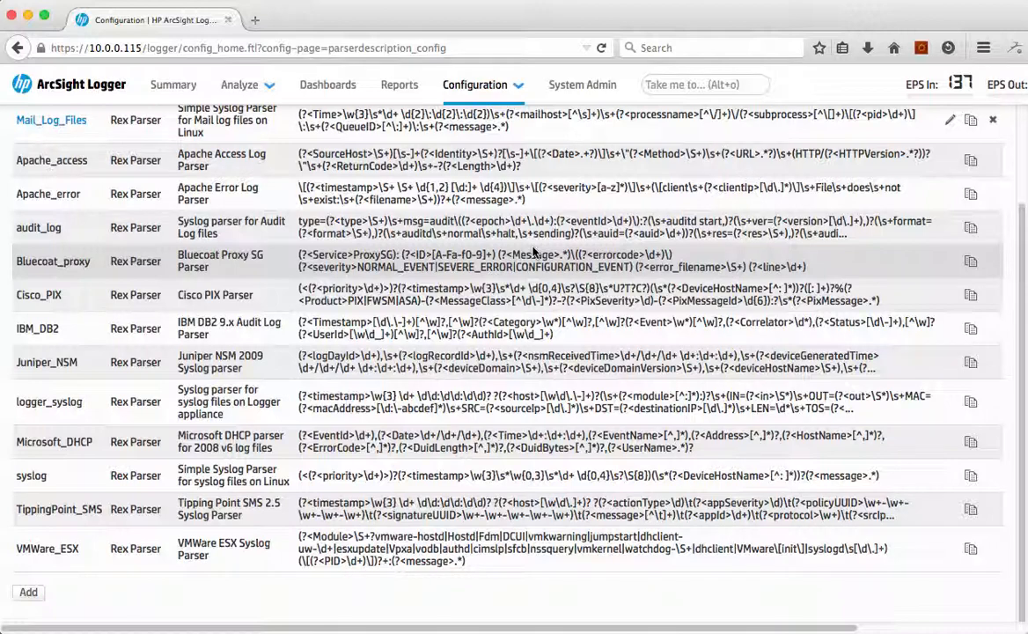
scroll(245, 235, up, 3)
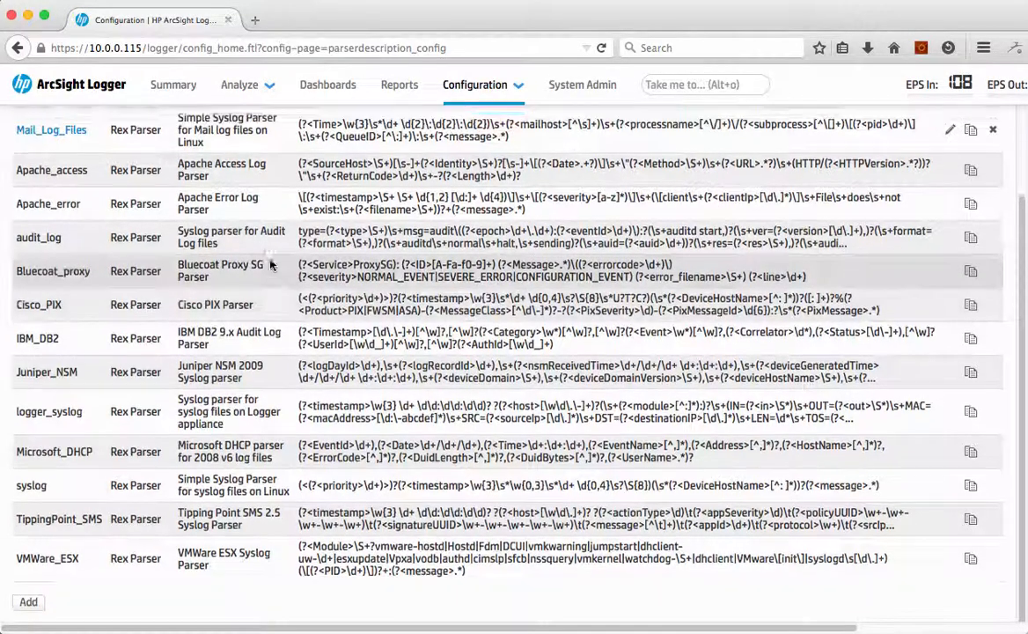
- Search for all events from the Mail Logs receiver through the event summary and look over the parsed columns
mouse_move(238, 84)
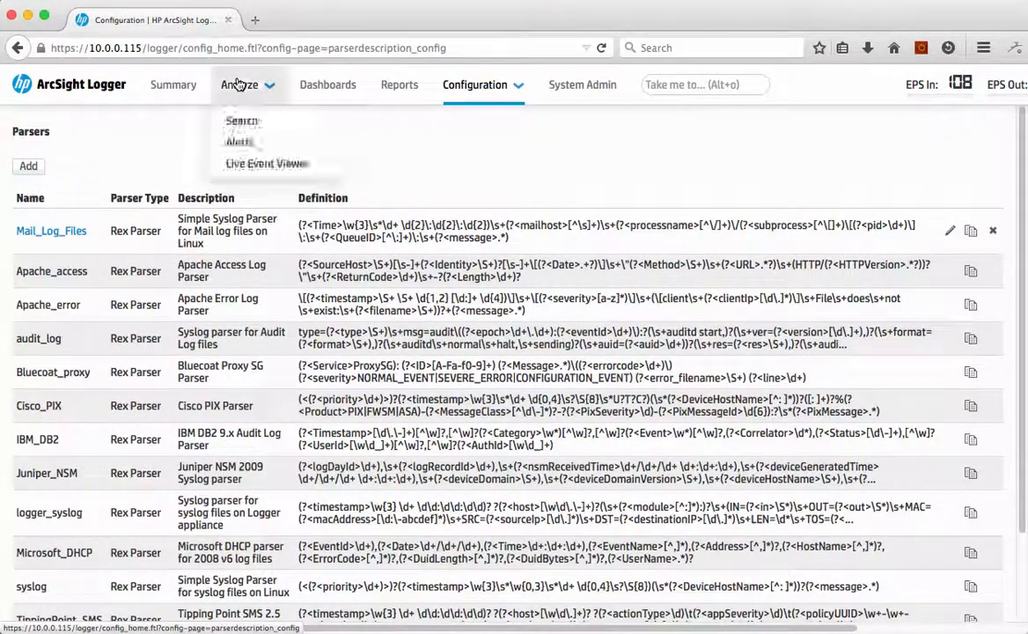
click(243, 116)
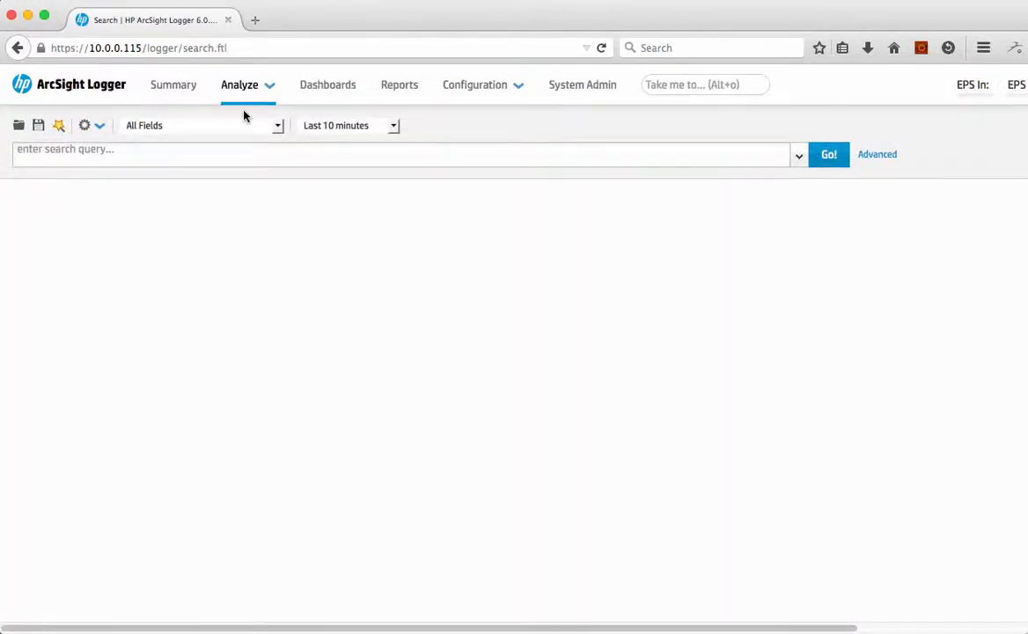
click(183, 88)
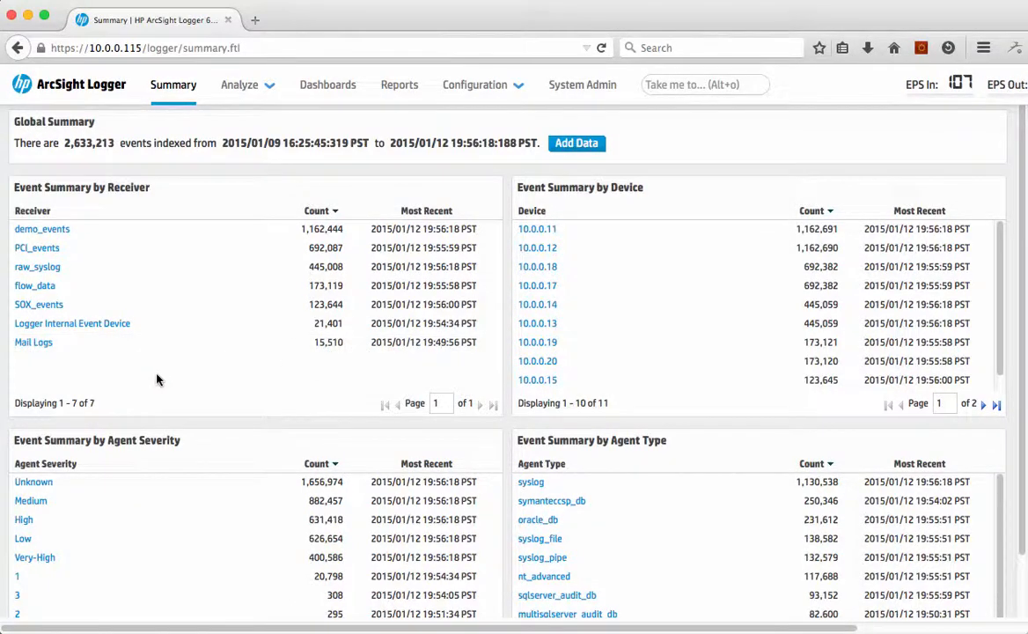
click(37, 343)
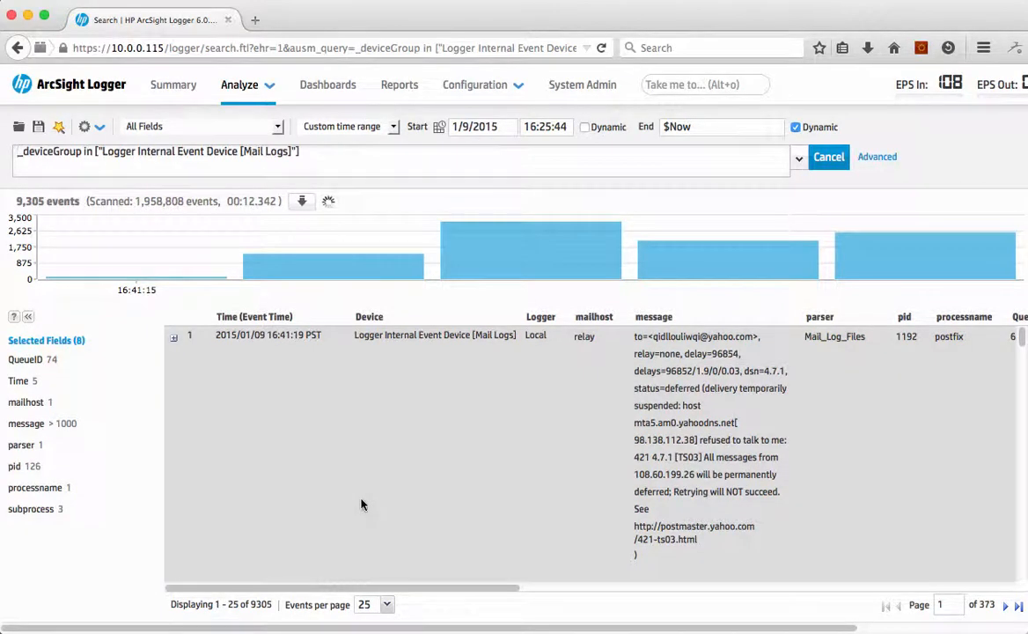
scroll(361, 504, right, 5)
scroll(361, 504, right, 10)
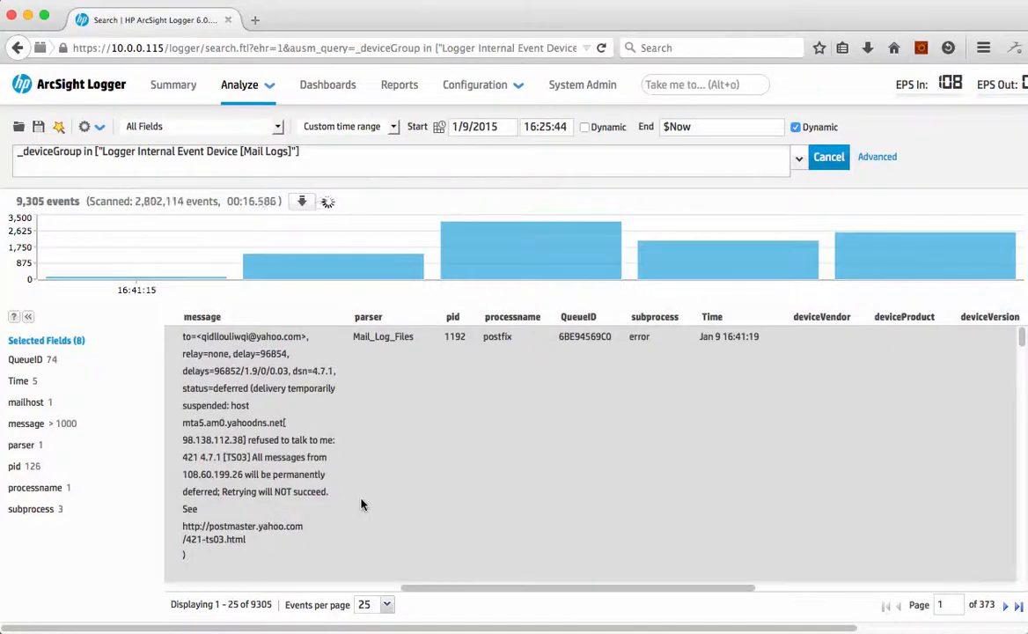
scroll(361, 504, left, 9)
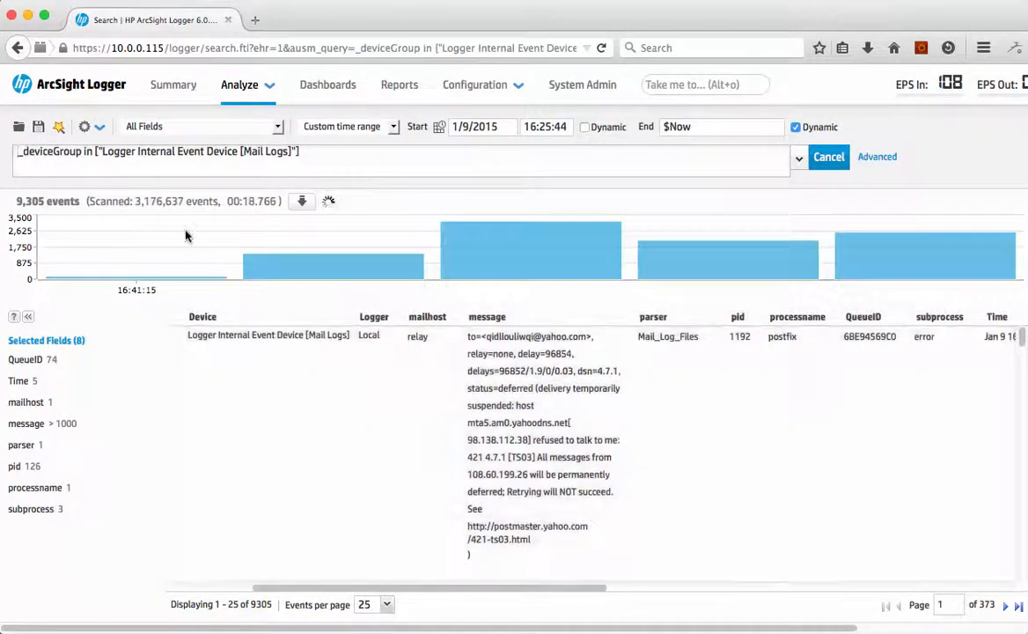
- Display the mail events with the shared Mail fieldset, updating the field summary, and examine the parsed columns such as QueueID
click(251, 124)
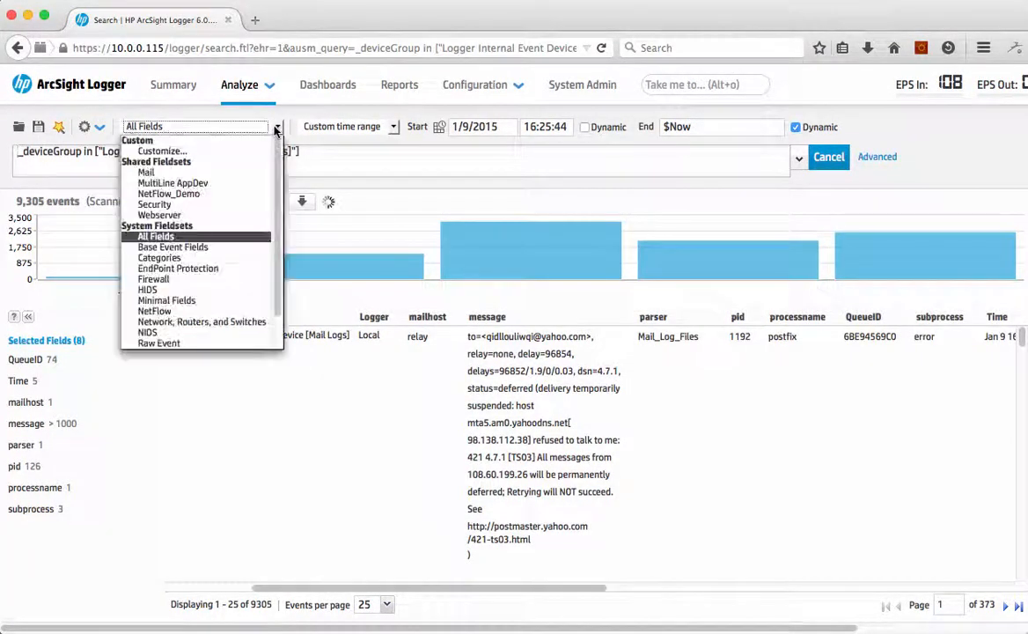
click(200, 173)
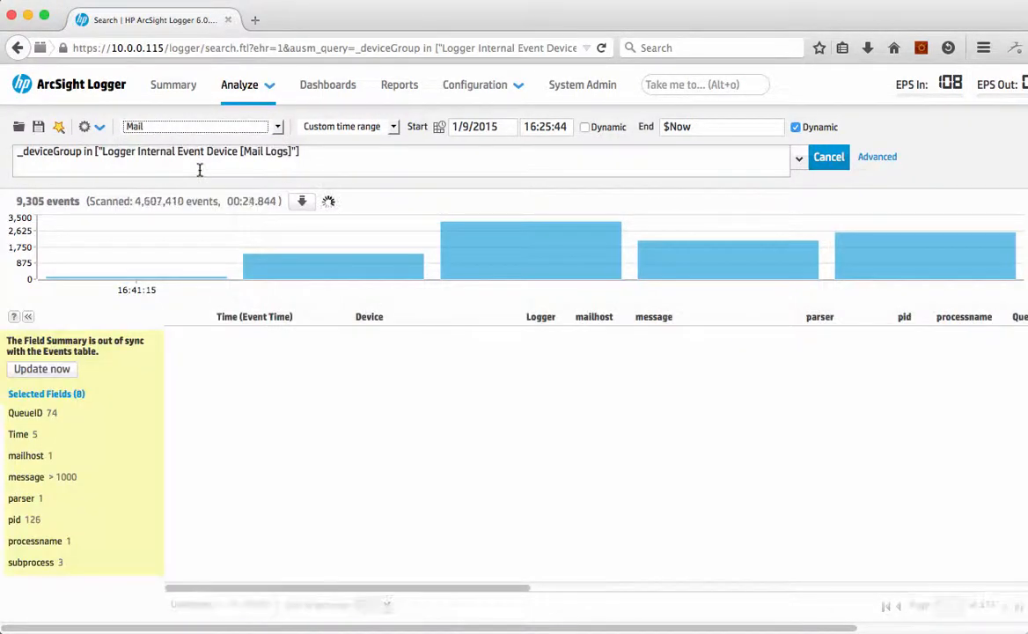
click(41, 373)
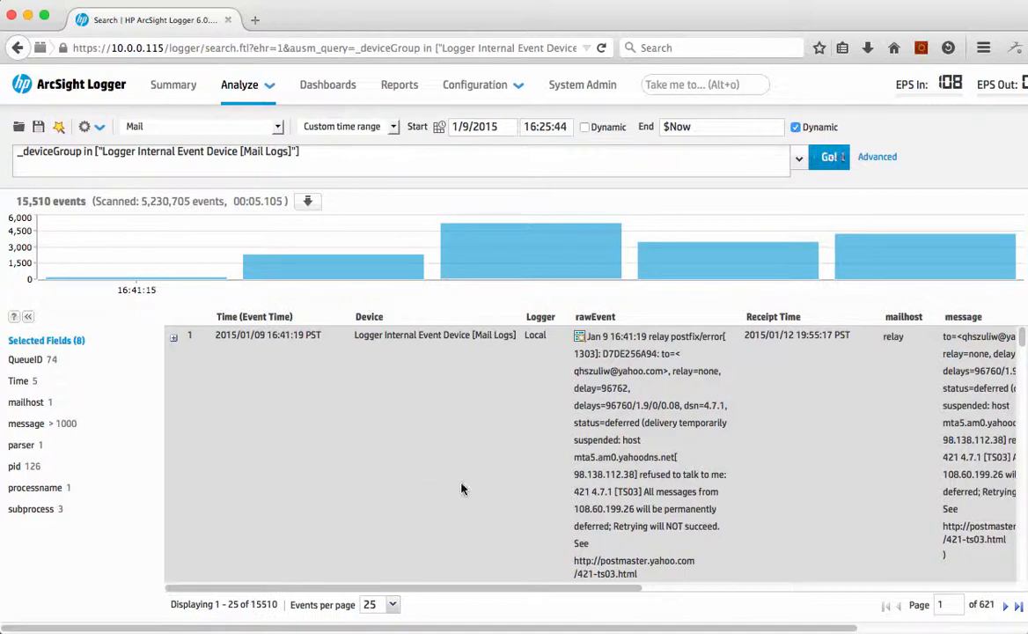
scroll(461, 487, right, 5)
scroll(462, 486, right, 10)
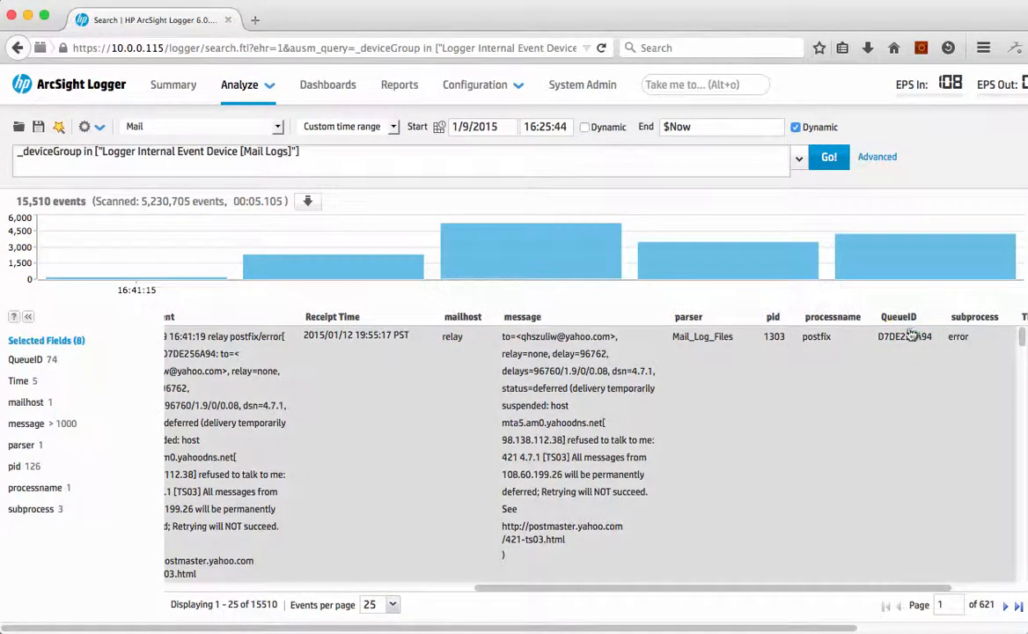
scroll(913, 420, down, 5)
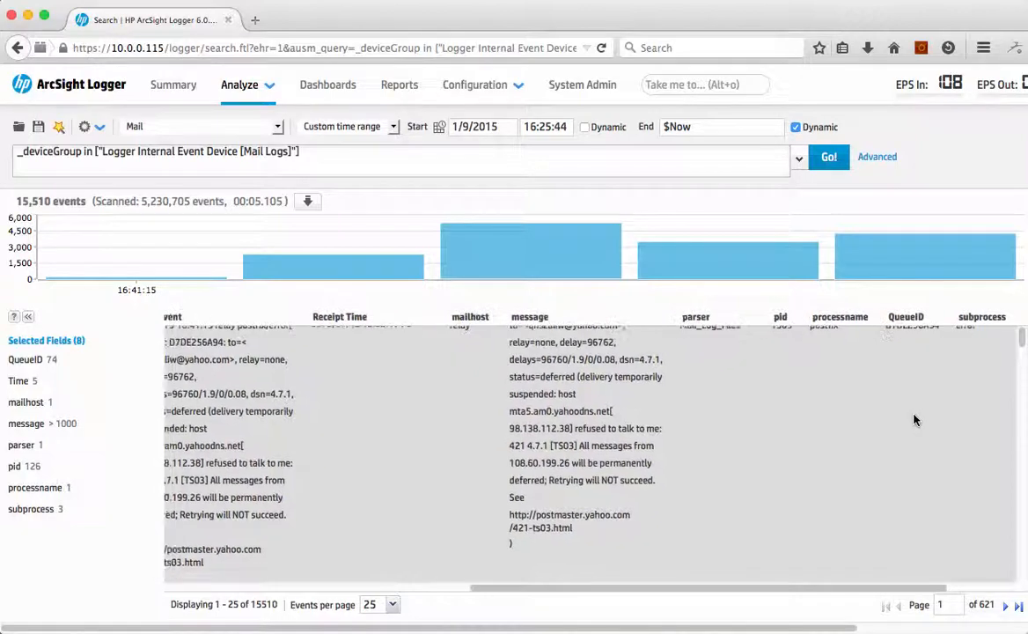
scroll(914, 420, down, 4)
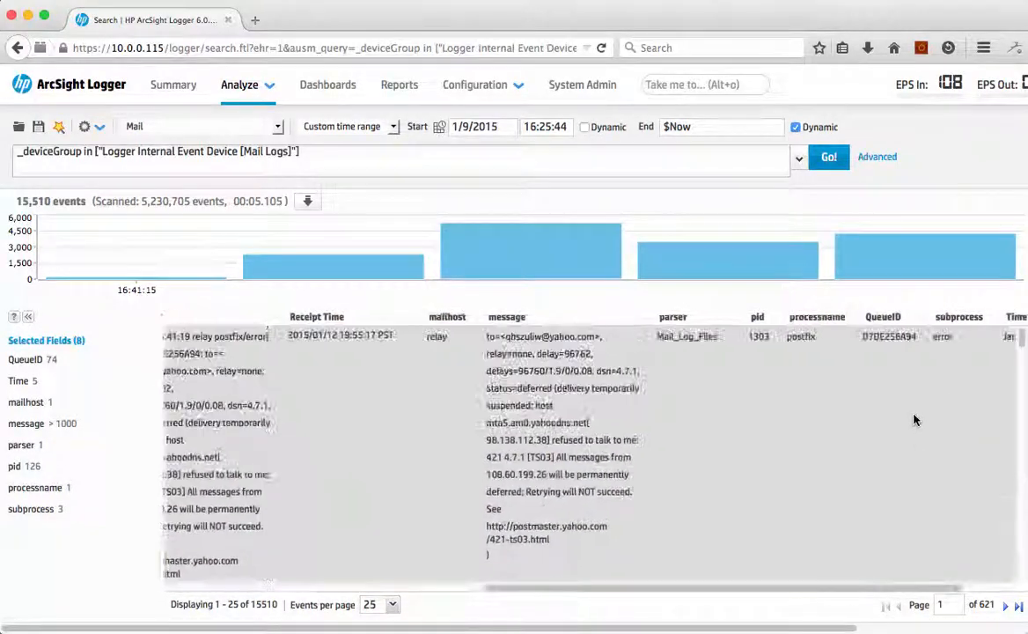
scroll(914, 420, up, 5)
scroll(879, 518, down, 6)
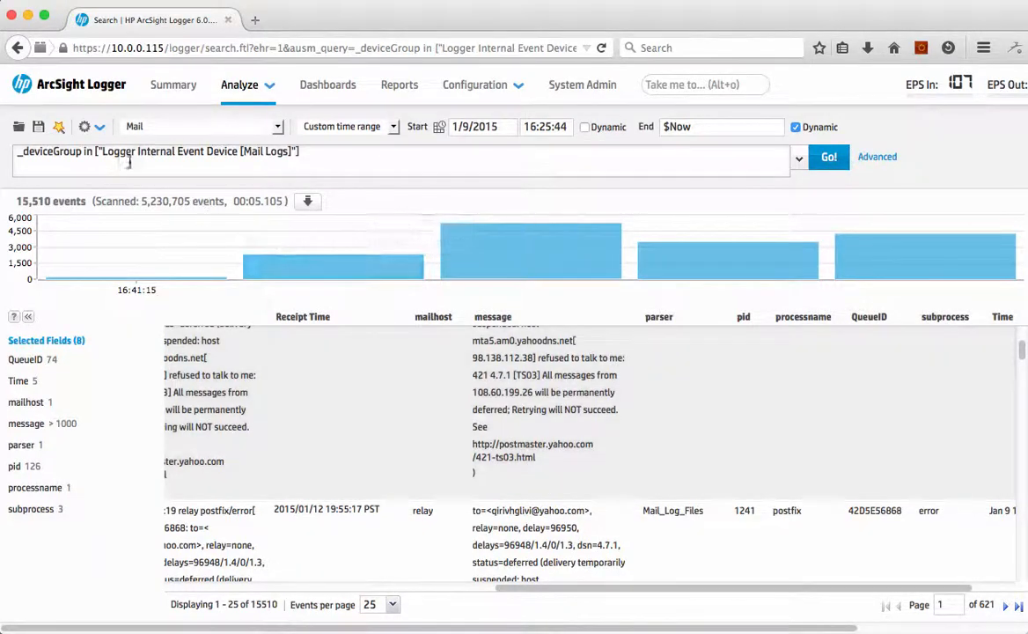
- Load the shared filter Mail Queue Transactions and run its query
click(19, 127)
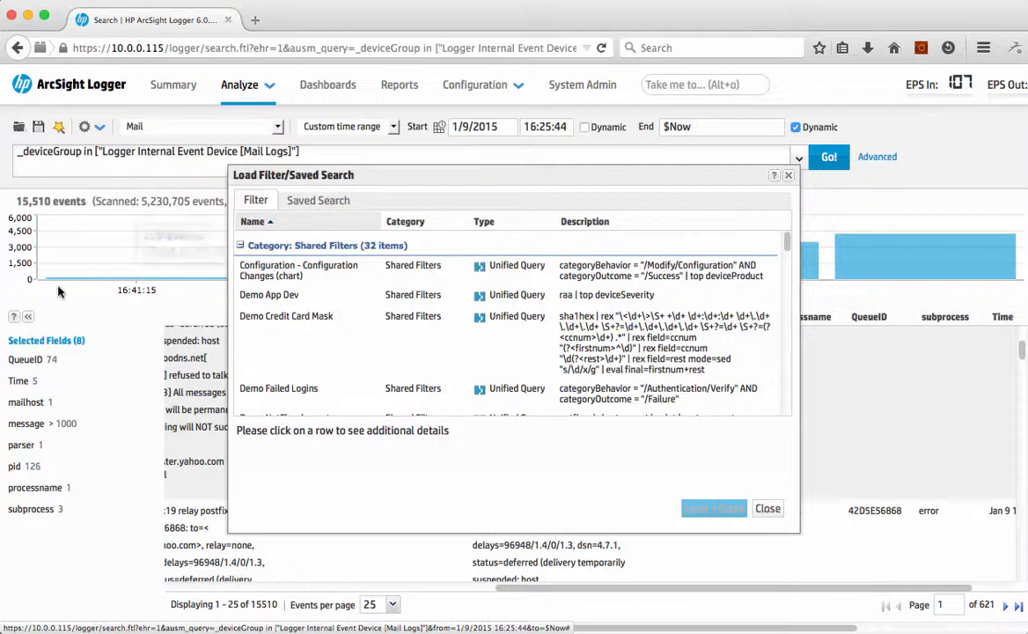
scroll(282, 326, down, 8)
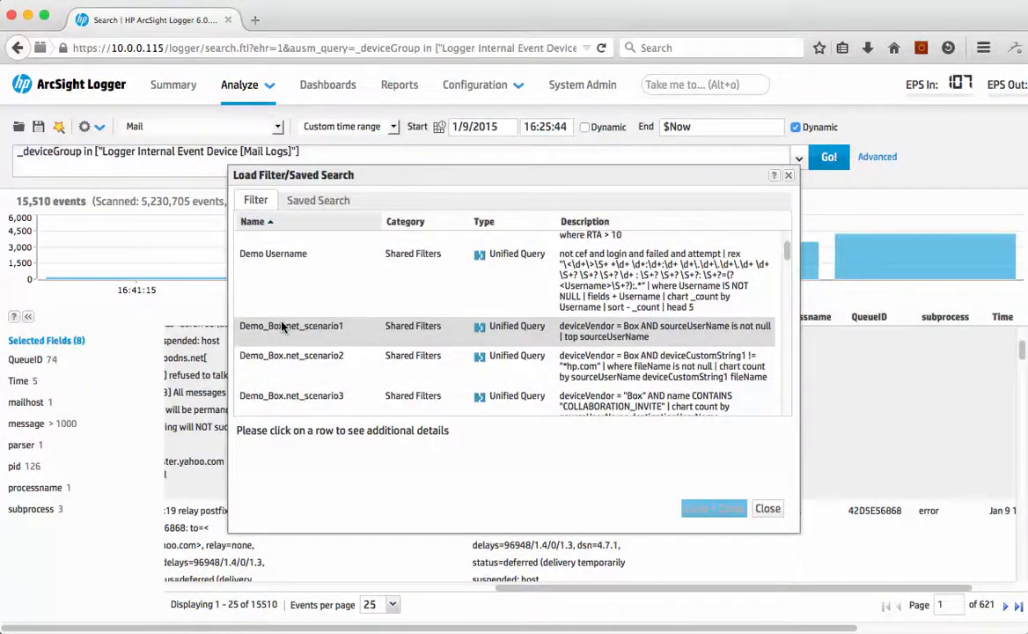
scroll(282, 326, down, 10)
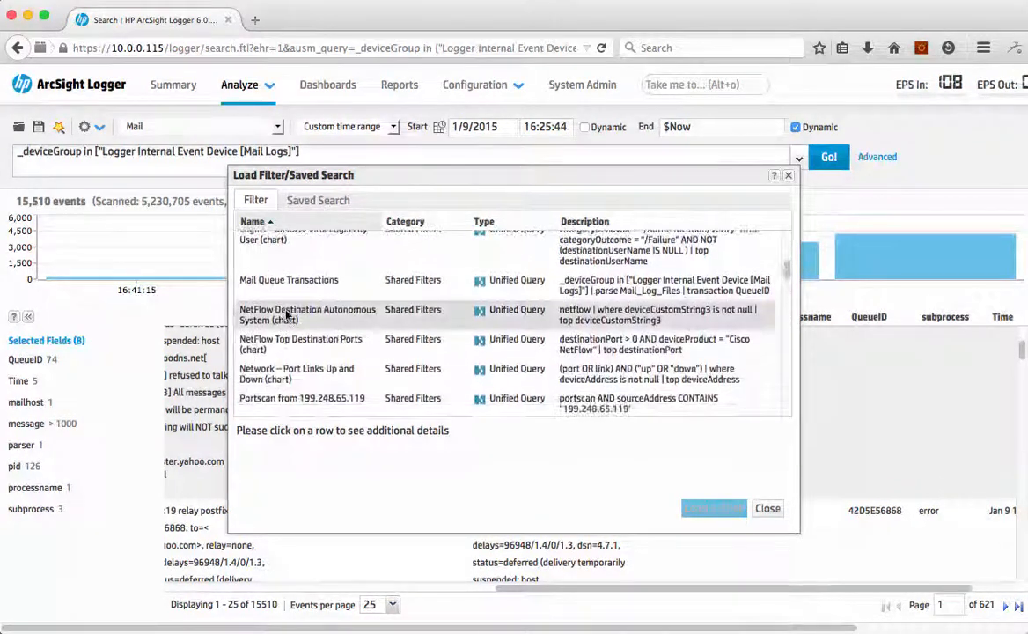
click(304, 279)
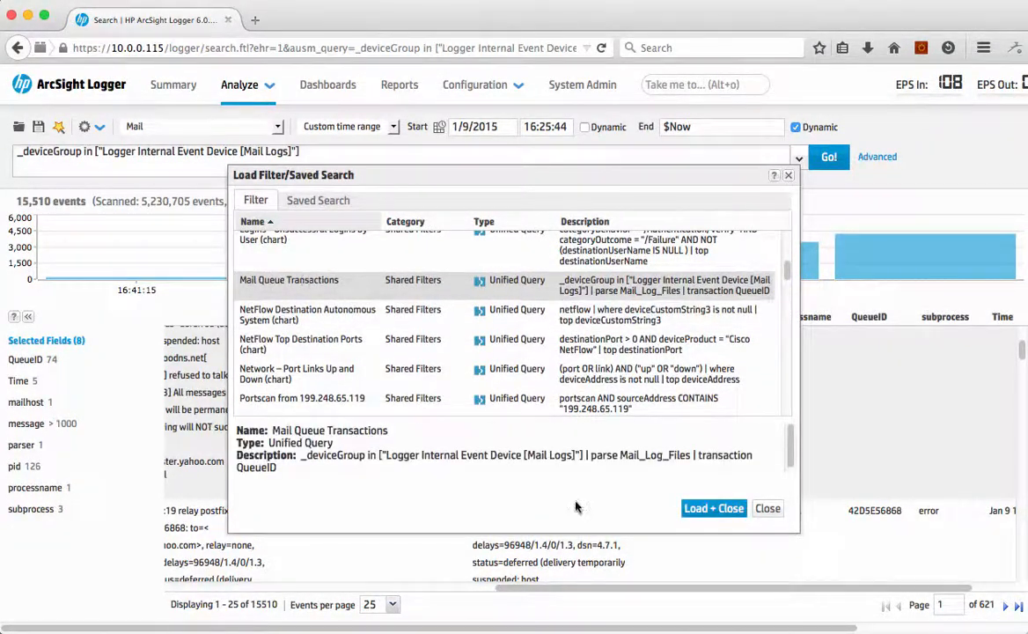
click(714, 508)
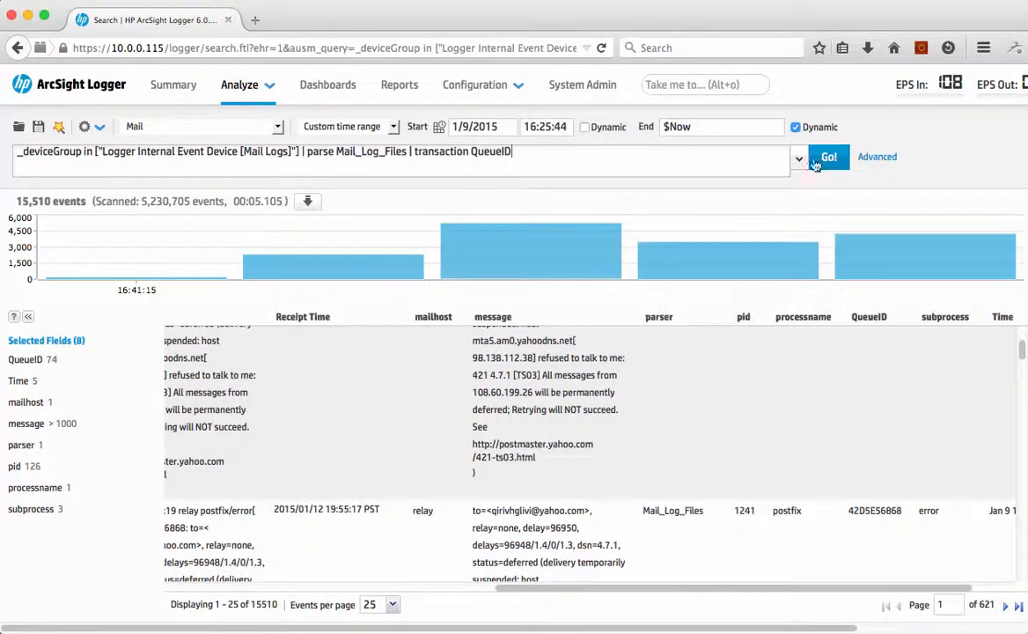
click(826, 158)
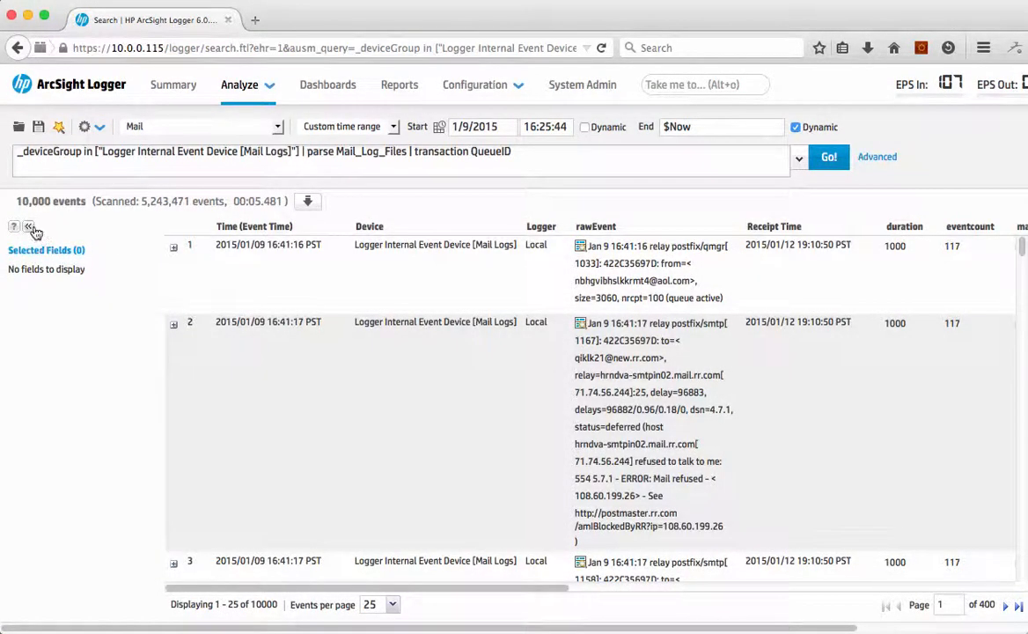
- Collapse the field summary and examine the QueueID and message values of the grouped mail transactions
click(32, 228)
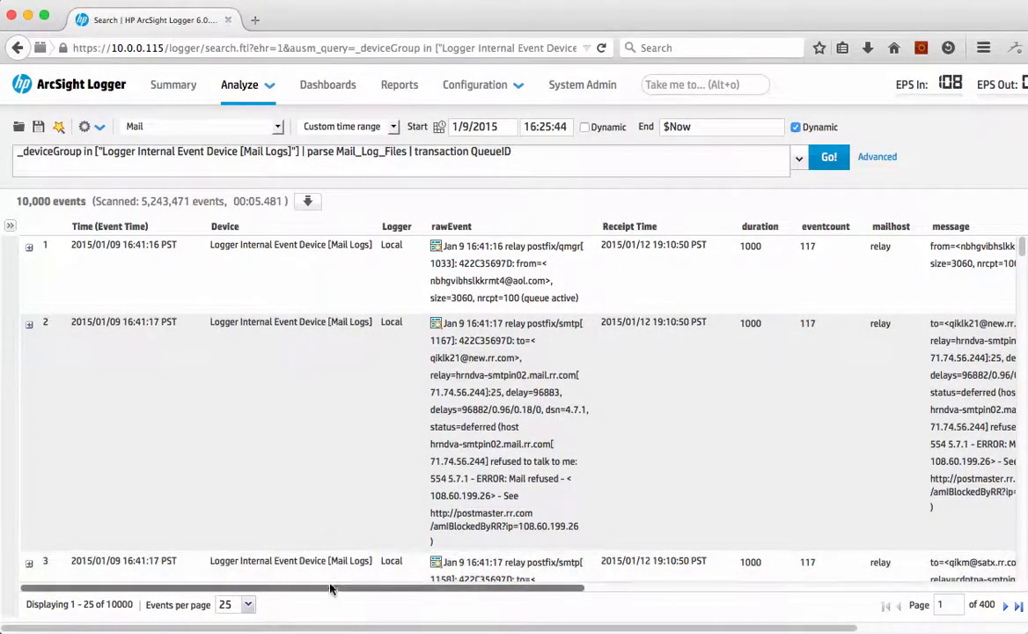
drag(337, 589, 662, 610)
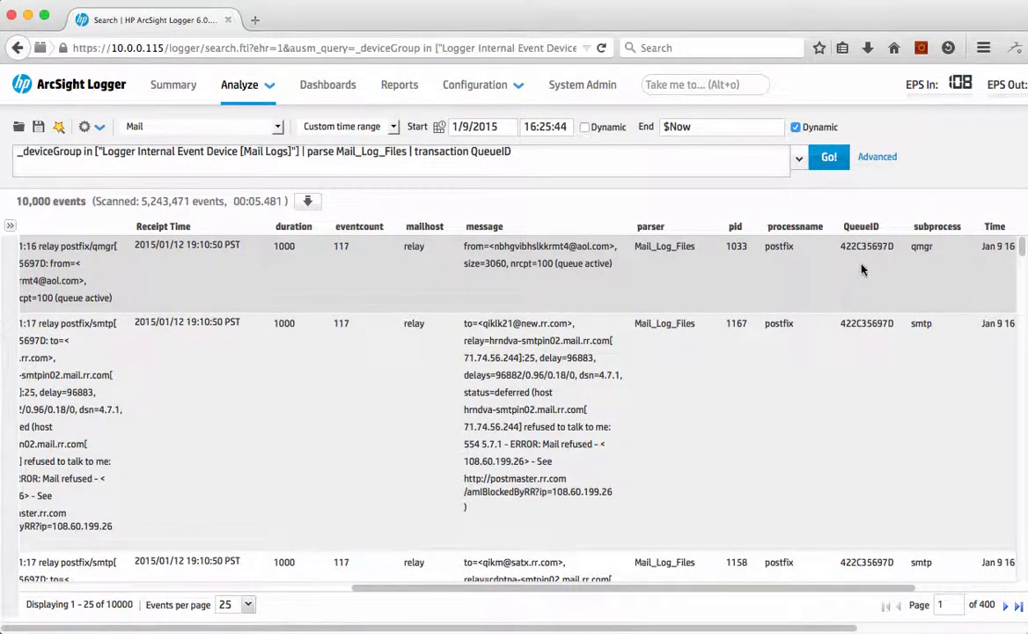
scroll(862, 269, down, 3)
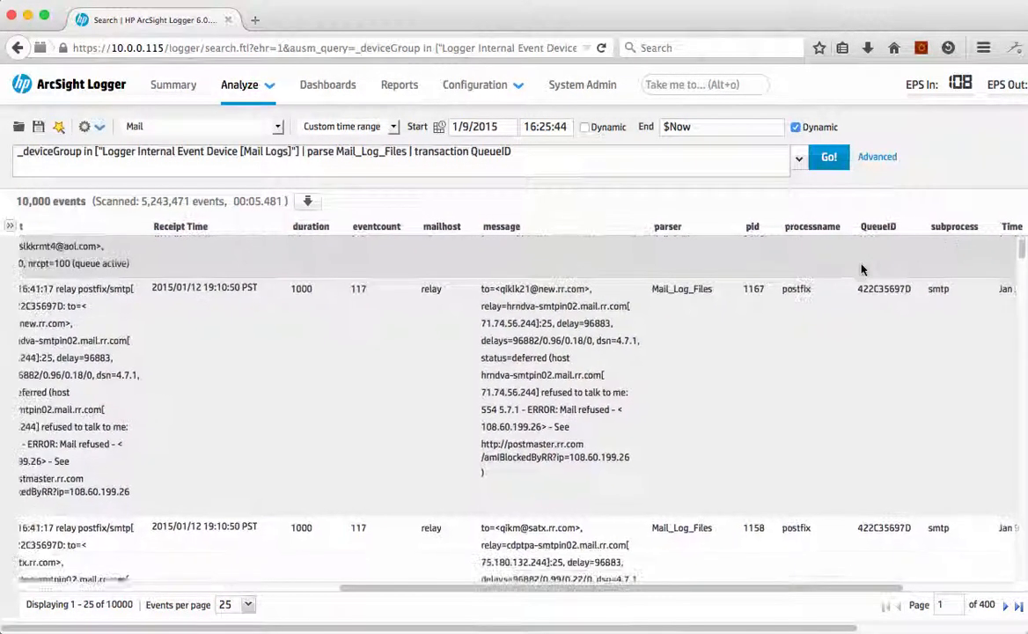
scroll(862, 270, down, 1)
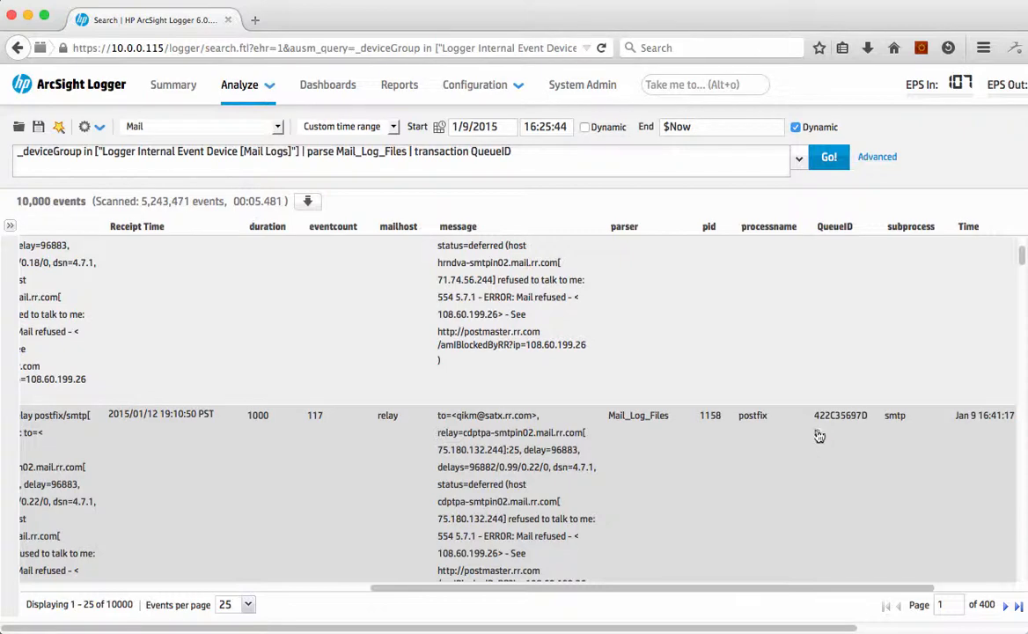
scroll(820, 427, down, 3)
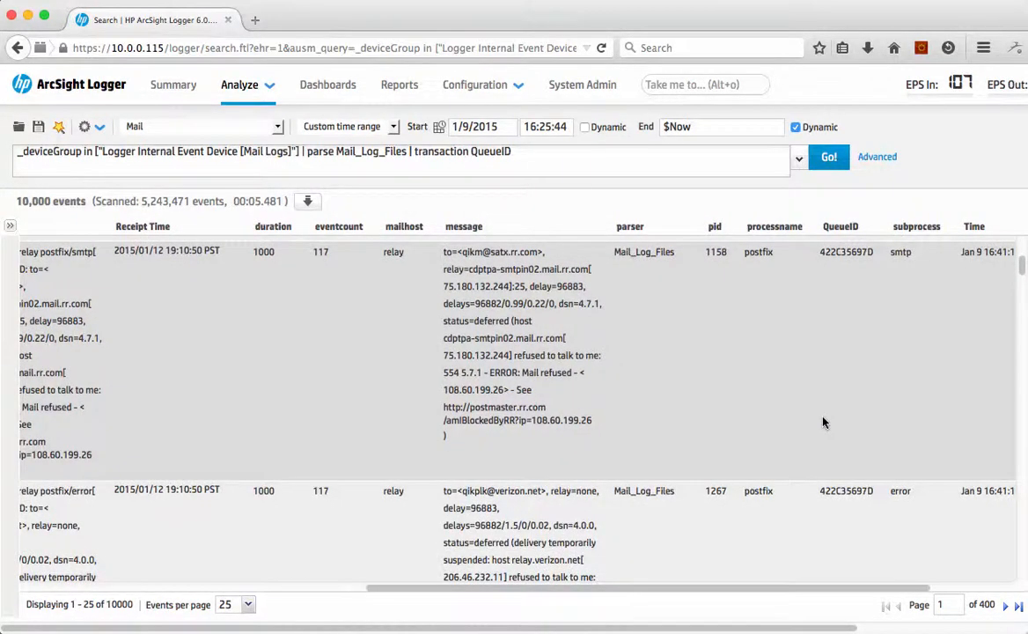
scroll(550, 264, down, 1)
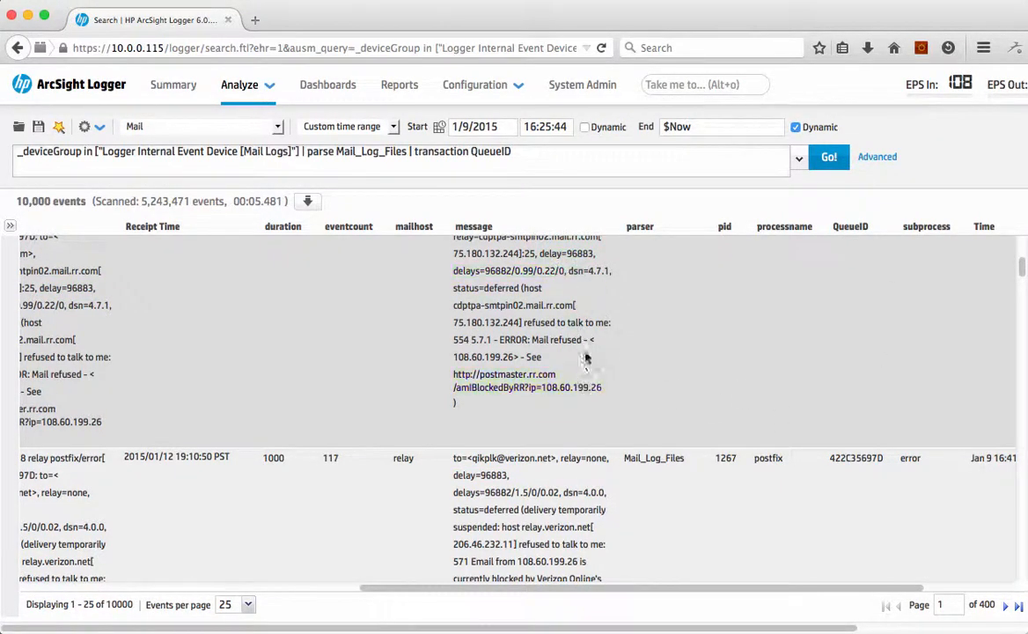
scroll(604, 431, down, 4)
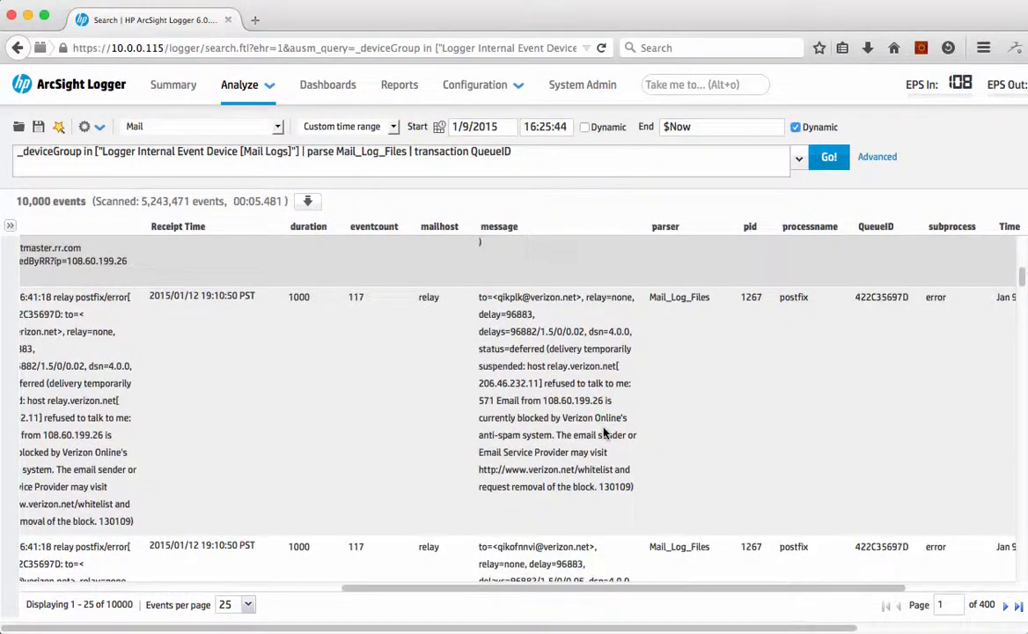